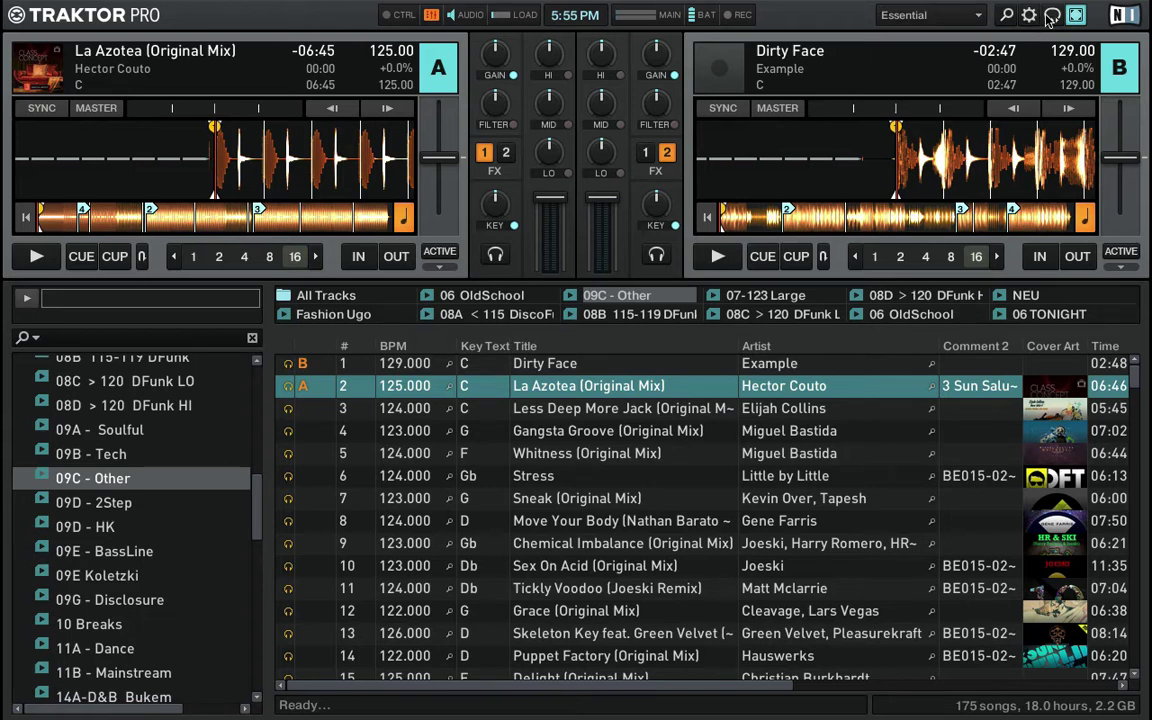
Start Cruise mode playback with Dirty Face on deck B and turn Cruise mode off again
left_click(1051, 18)
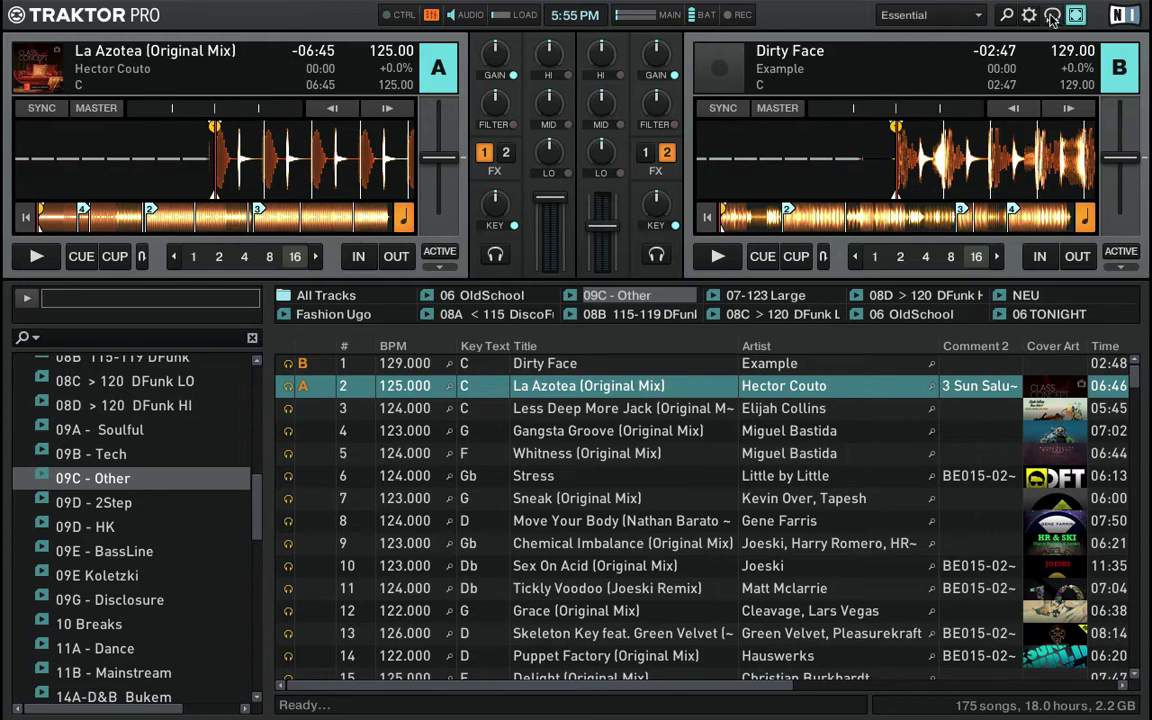
left_click(1052, 17)
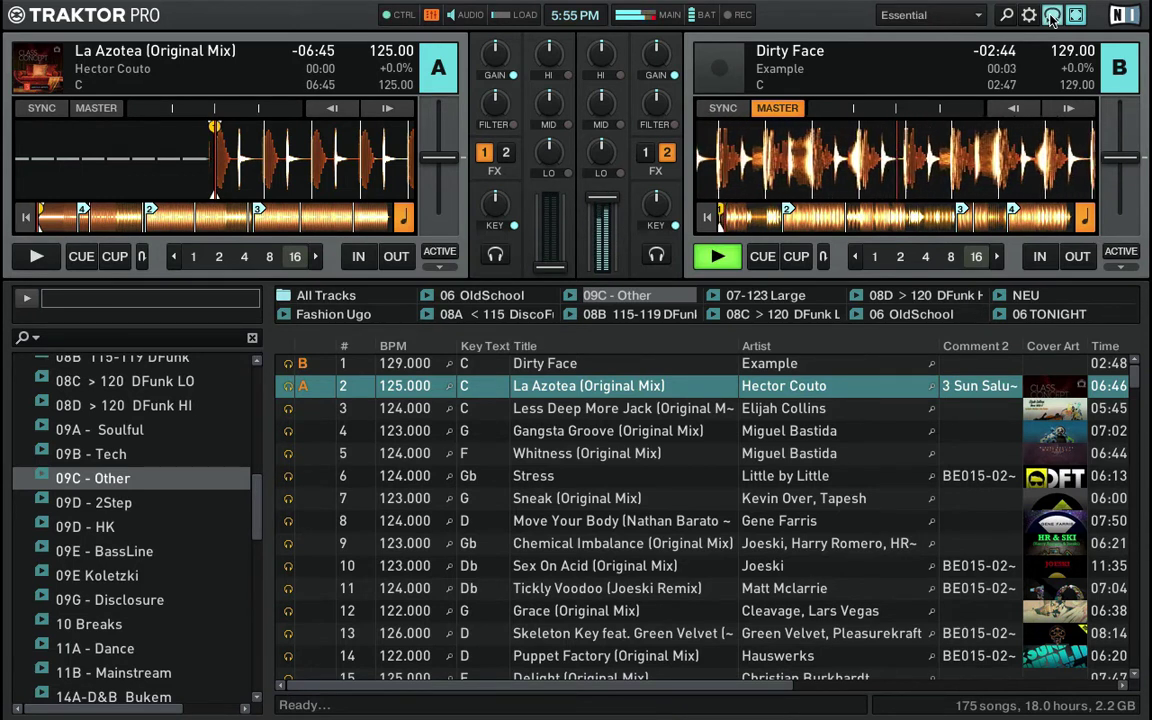
left_click(1052, 17)
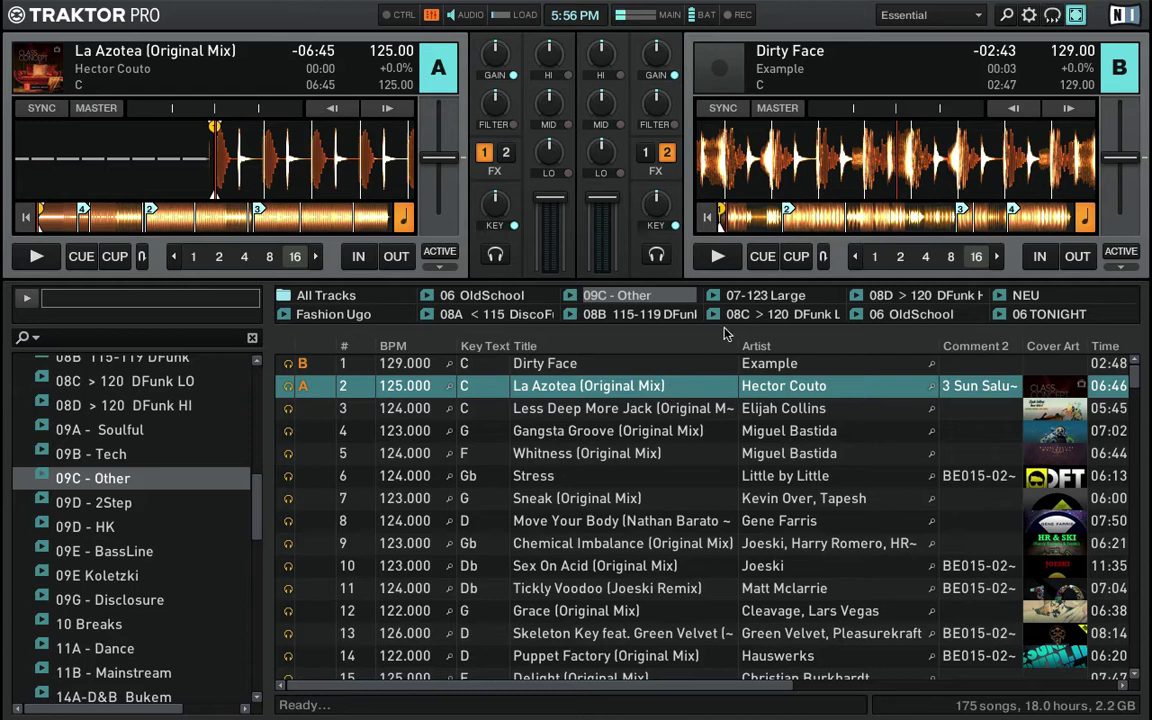
Turn on Cruise mode and crossfade to Less Deep More Jack on deck B, with Gangsta Groove loaded next on deck A
left_click(1053, 16)
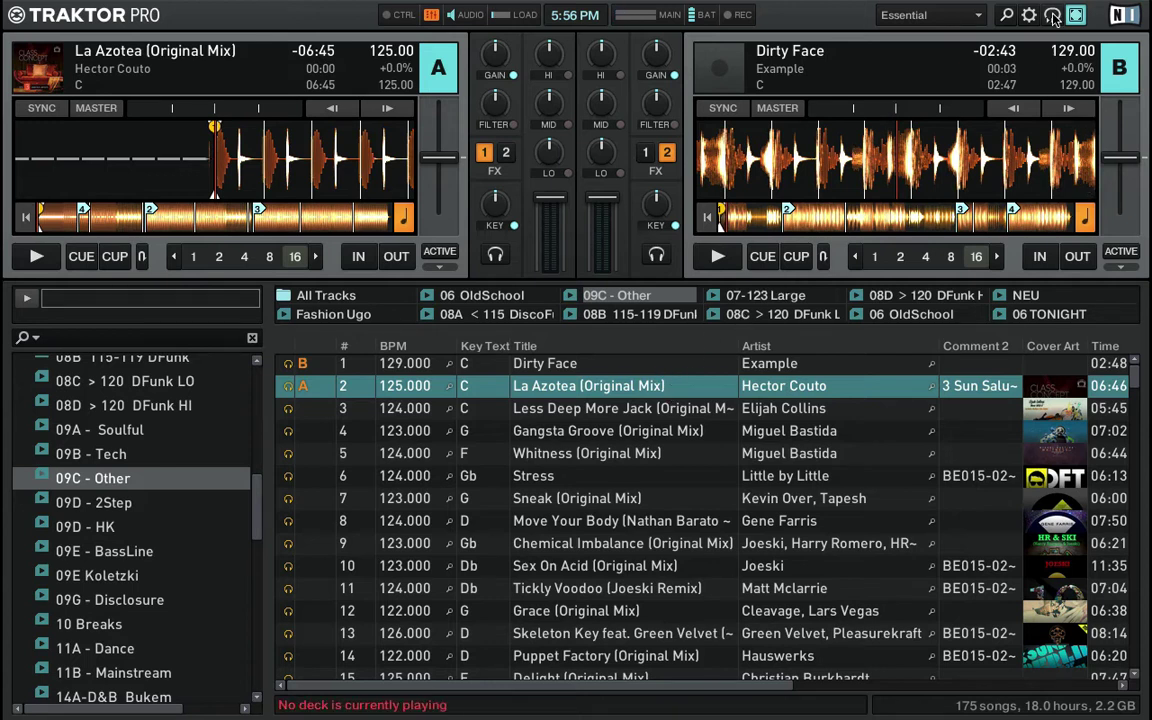
left_click(1053, 16)
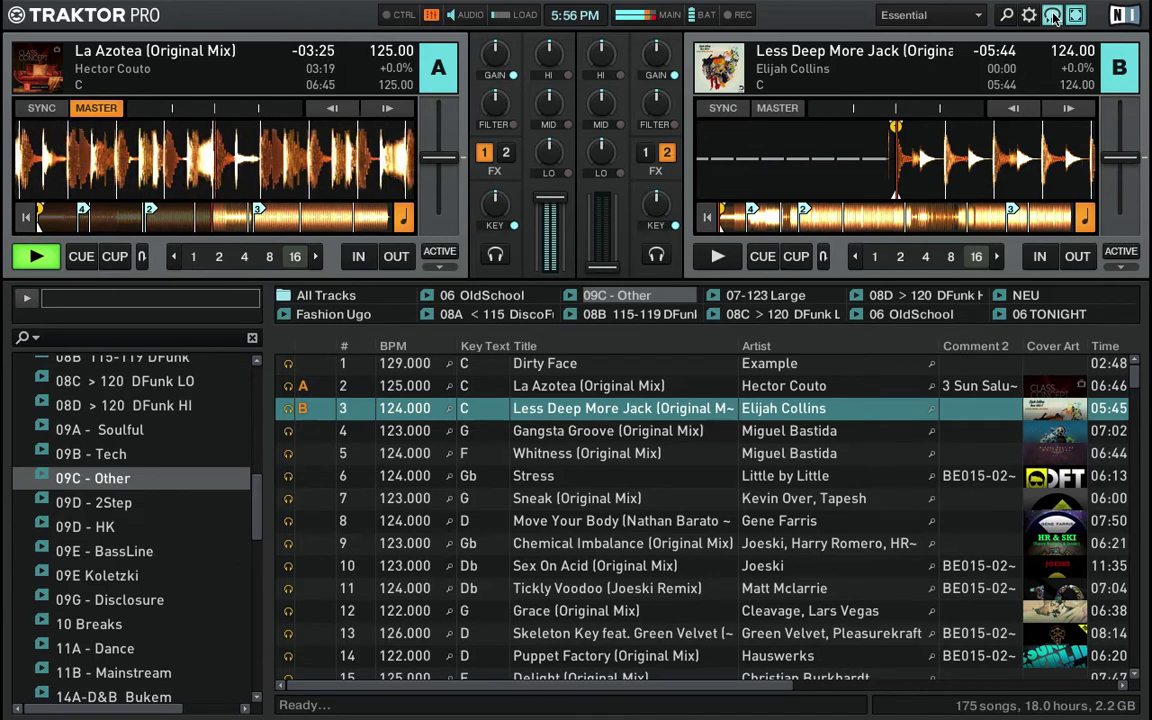
key("space")
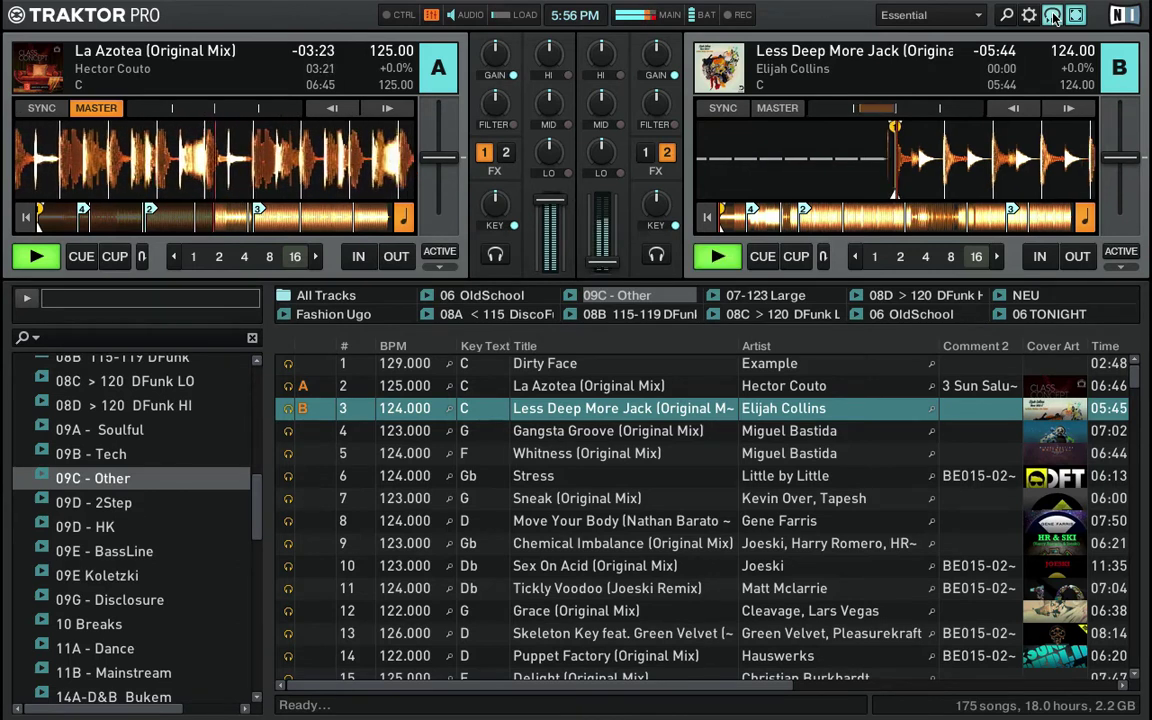
key("Down")
key("ctrl+Left")
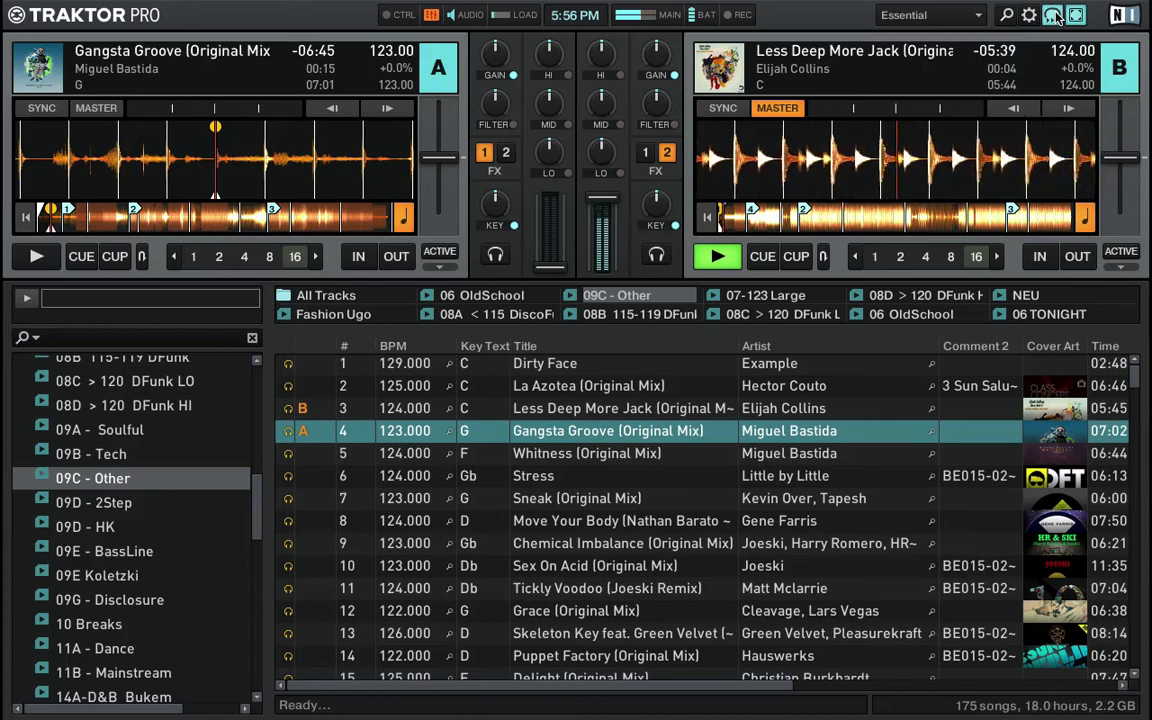
Skip ahead in Less Deep More Jack and crossfade to Gangsta Groove, with Whitness loaded next on deck B
key("Right")
key("Right")
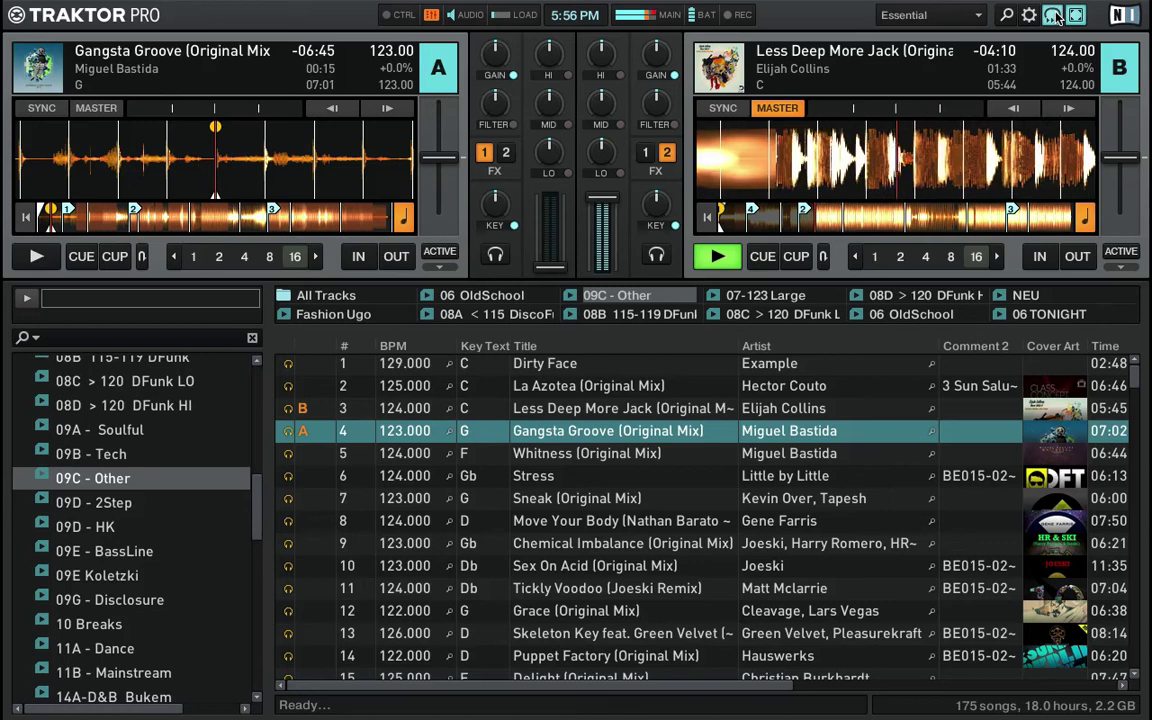
key("space")
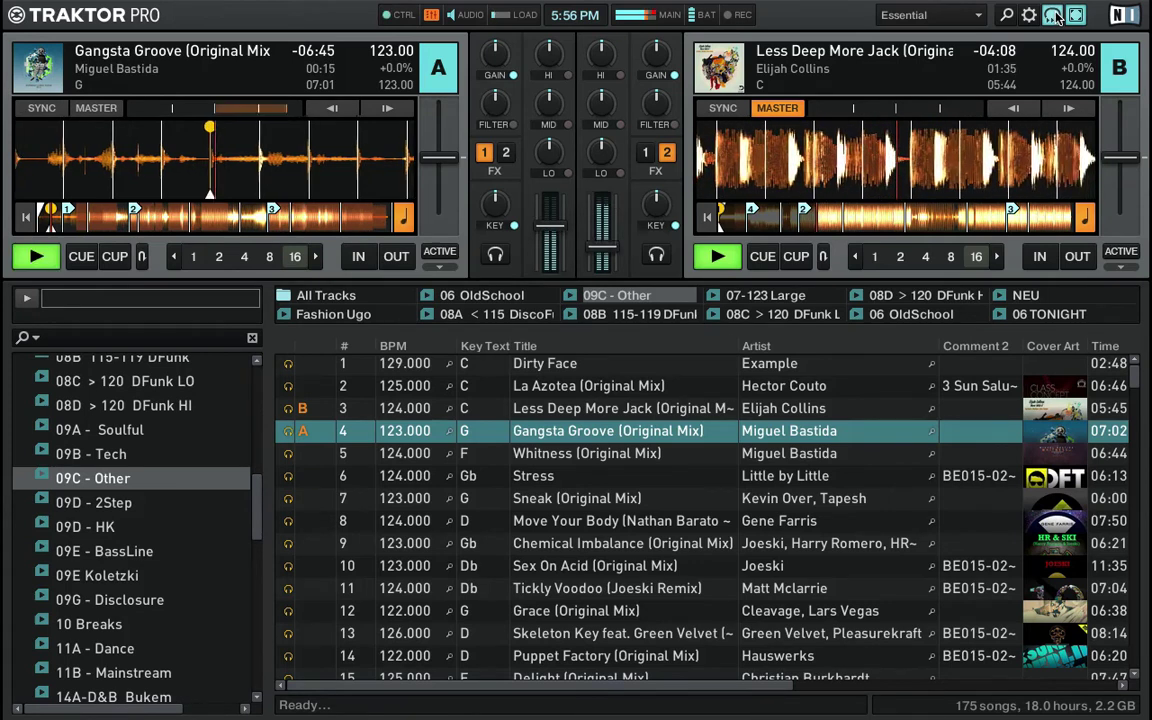
key("Down")
key("ctrl+Right")
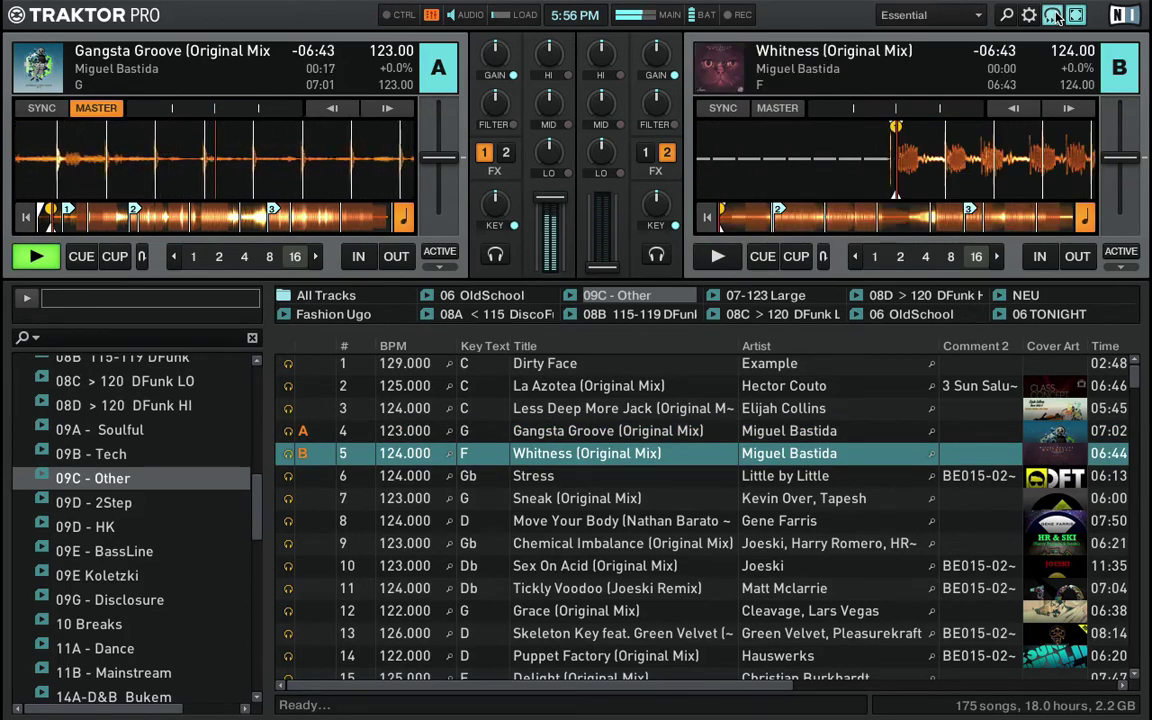
Skip ahead in Gangsta Groove and crossfade to Whitness on deck B, with Stress loaded next on deck A
key("Right")
key("Right")
key("Right")
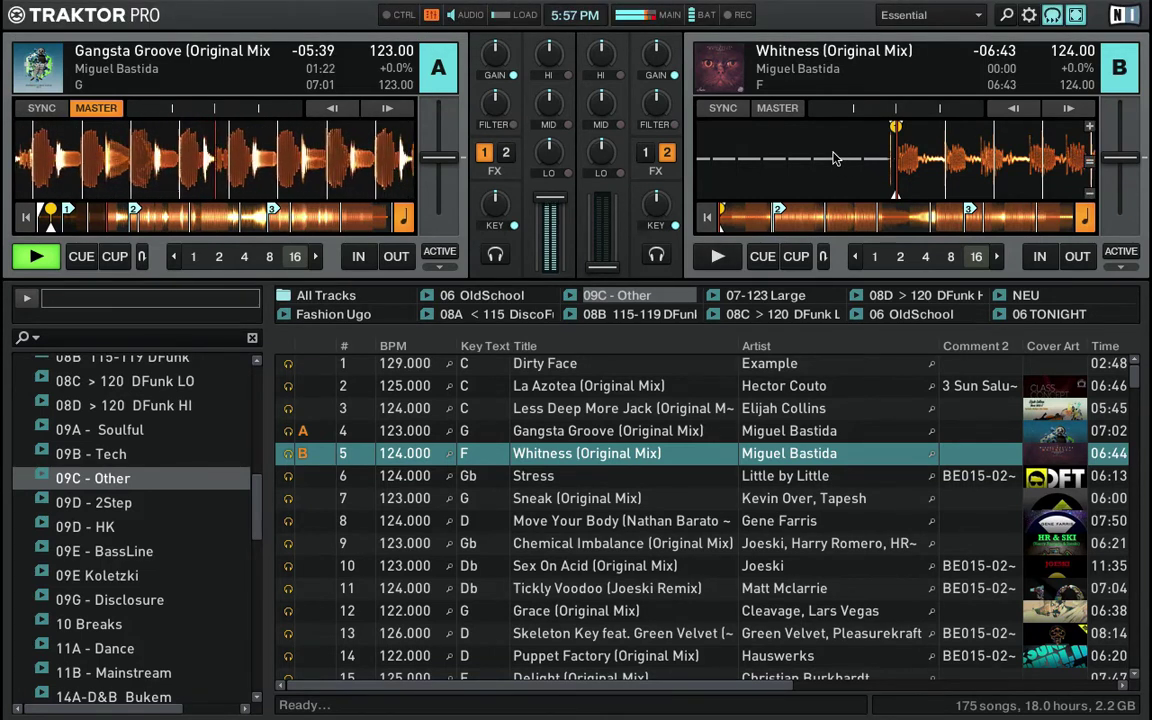
key("space")
key("Down")
key("ctrl+Left")
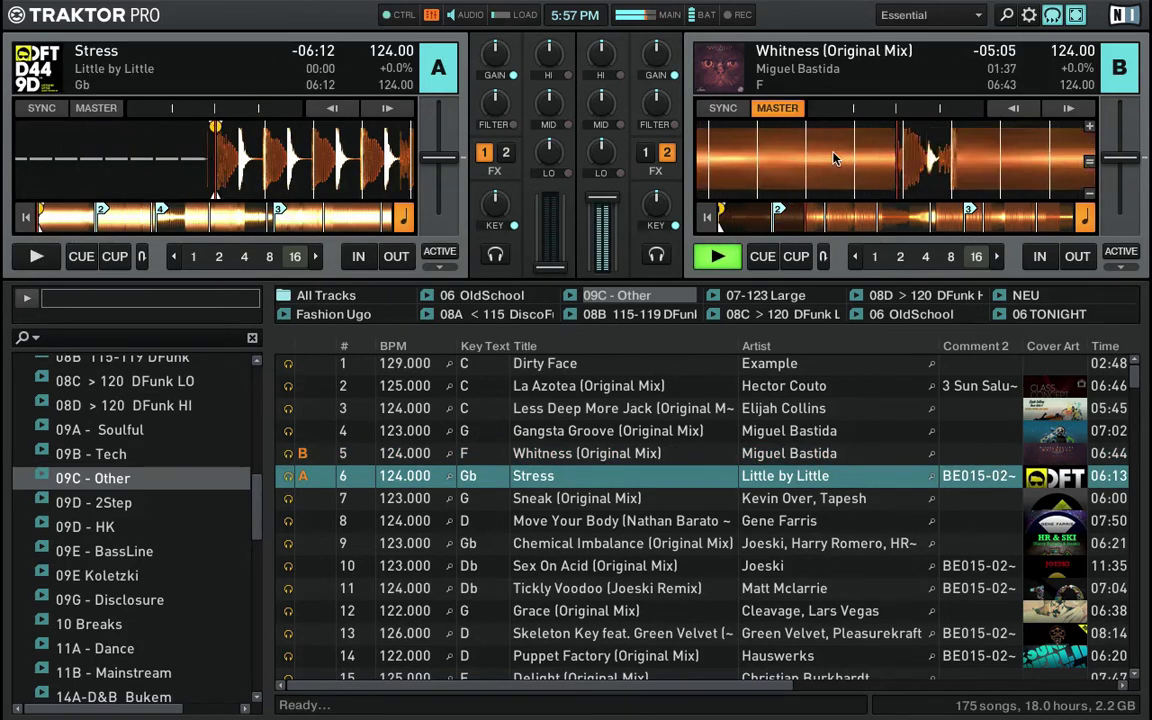
Crossfade to Stress on deck A, with Sneak loaded next on deck B, and skip ahead in Stress
key("space")
key("Down")
key("ctrl+Right")
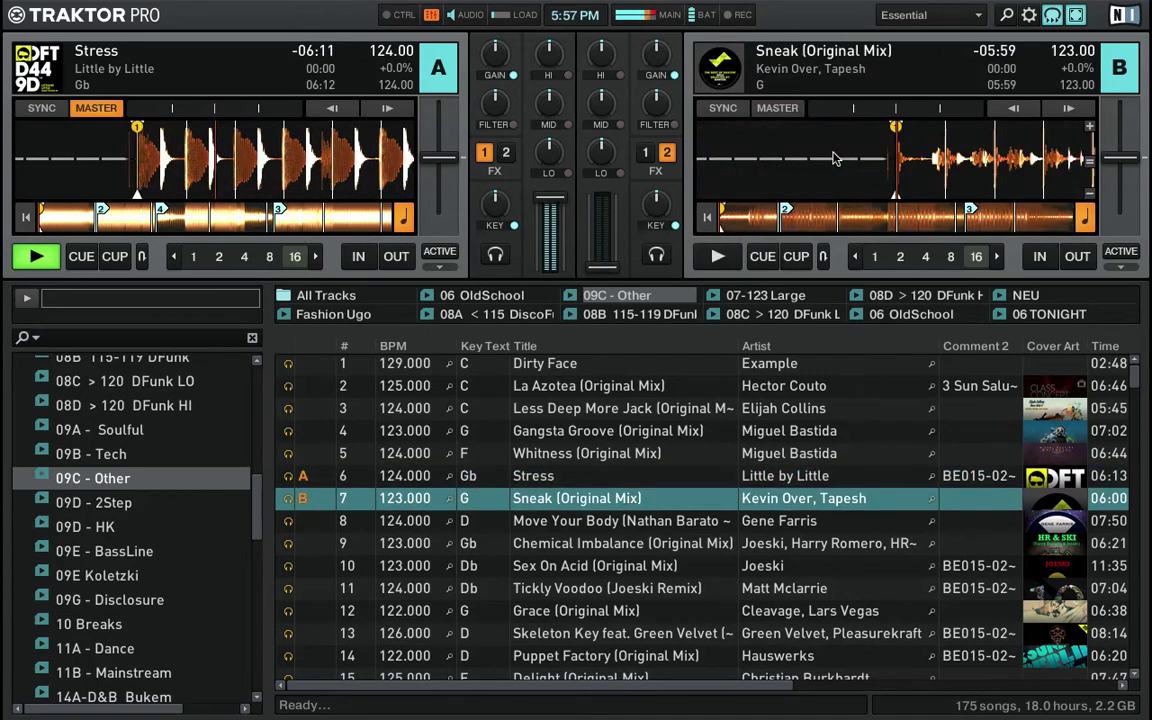
key("ctrl+Right")
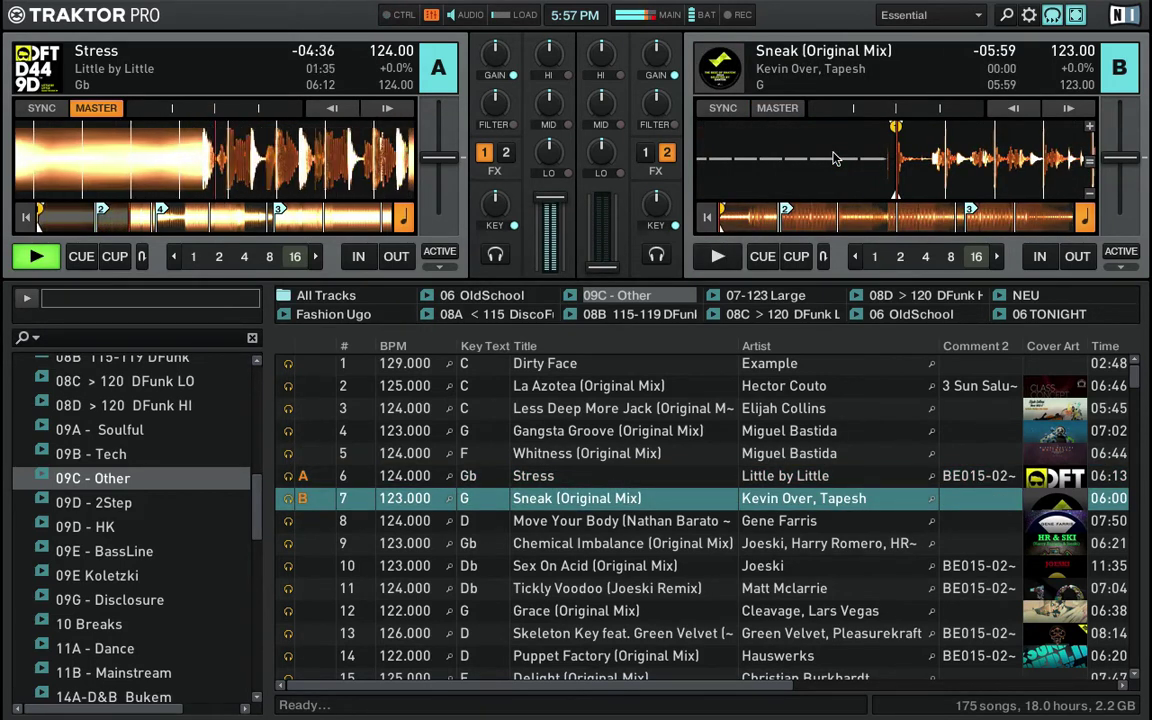
key("space")
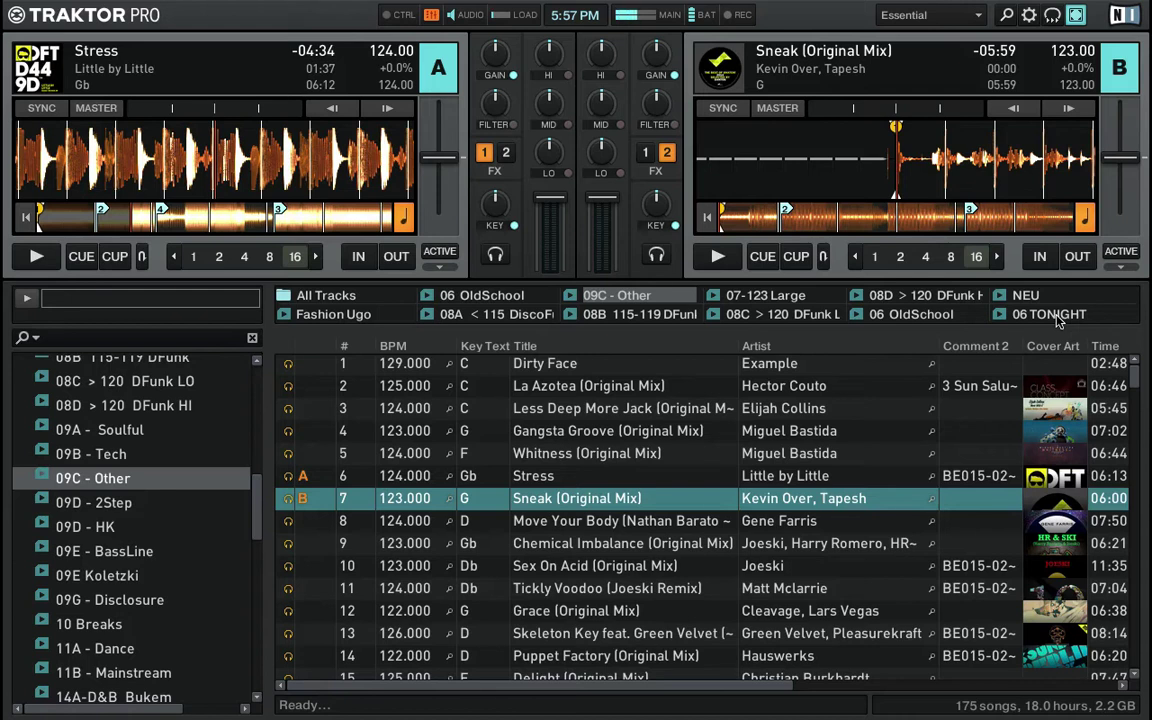
Add the tracks from Less Deep More Jack through Move Your Body in 09C - Other to the 06 TONIGHT playlist and open it
left_click(1062, 318)
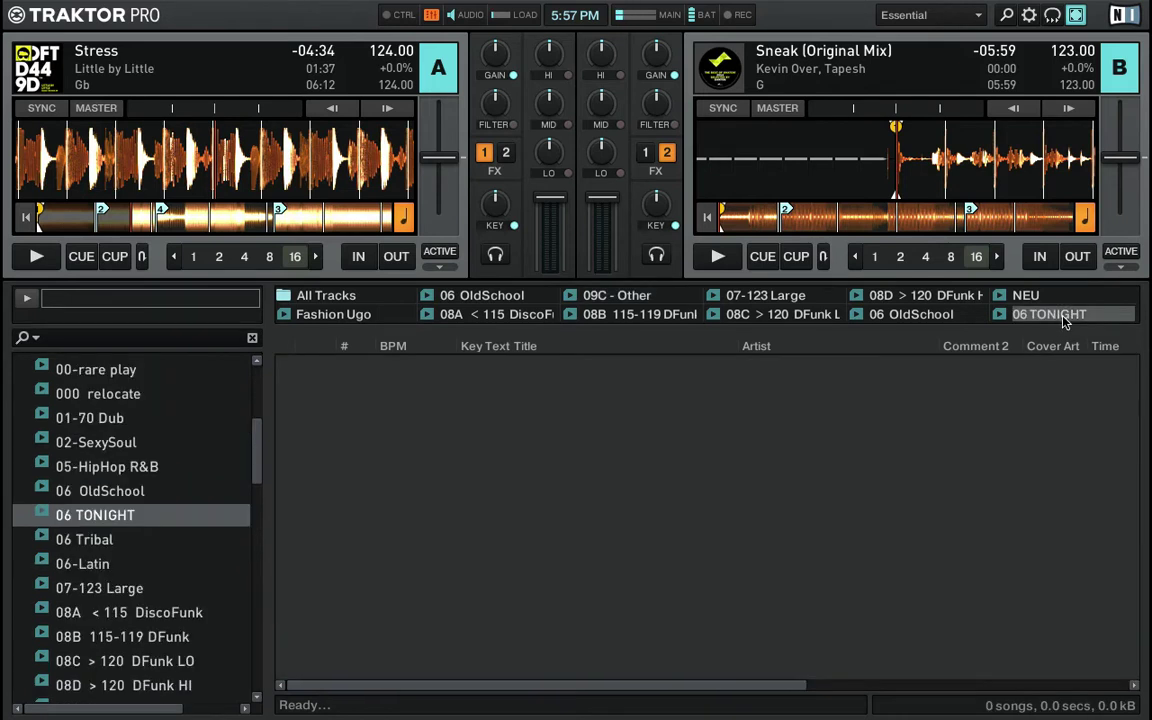
left_click(632, 296)
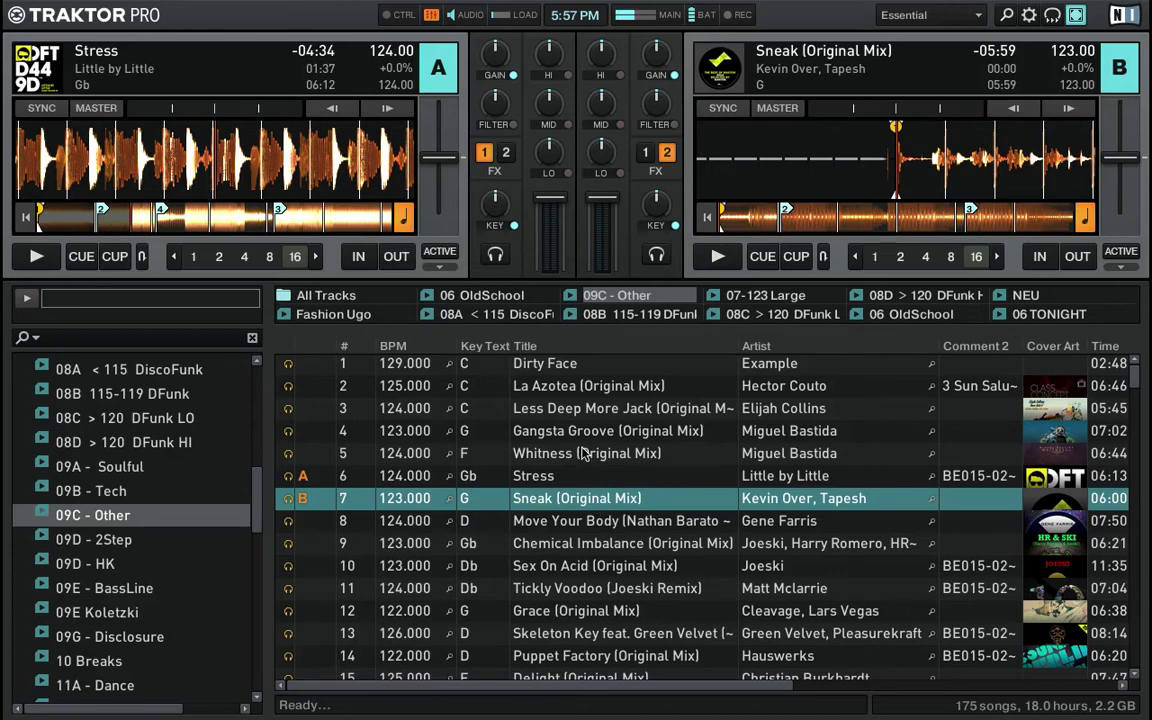
left_click(525, 408)
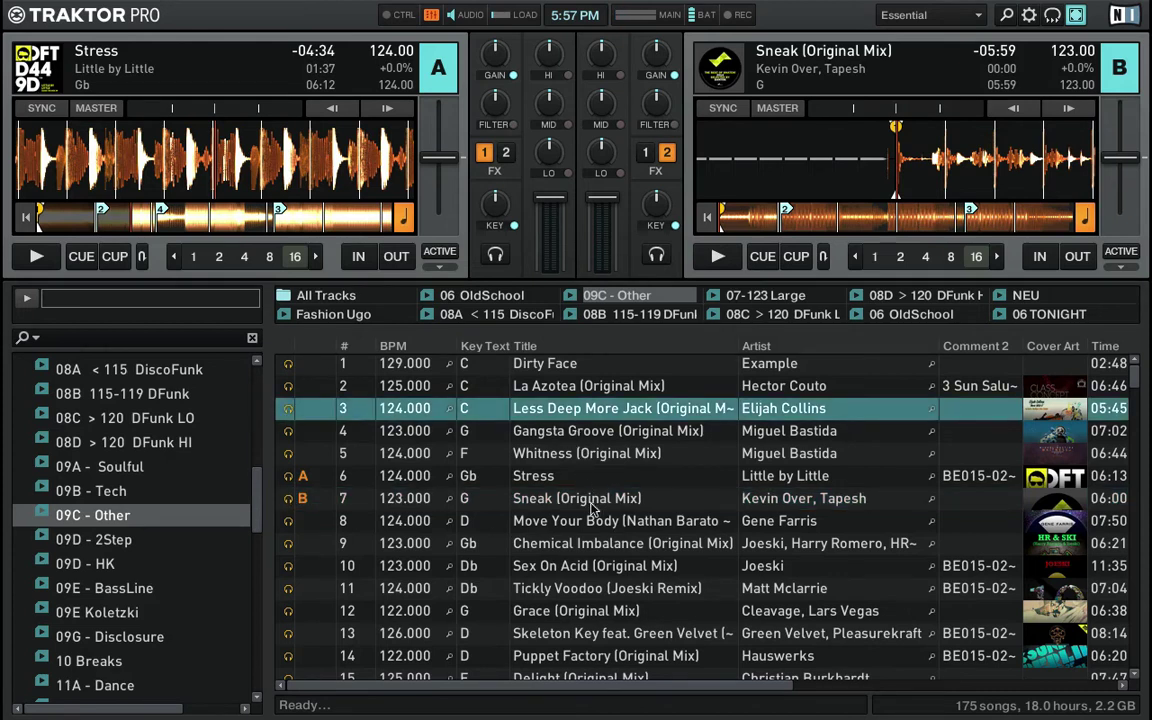
left_click(532, 520, "shift")
left_click_drag(640, 412, 1048, 317)
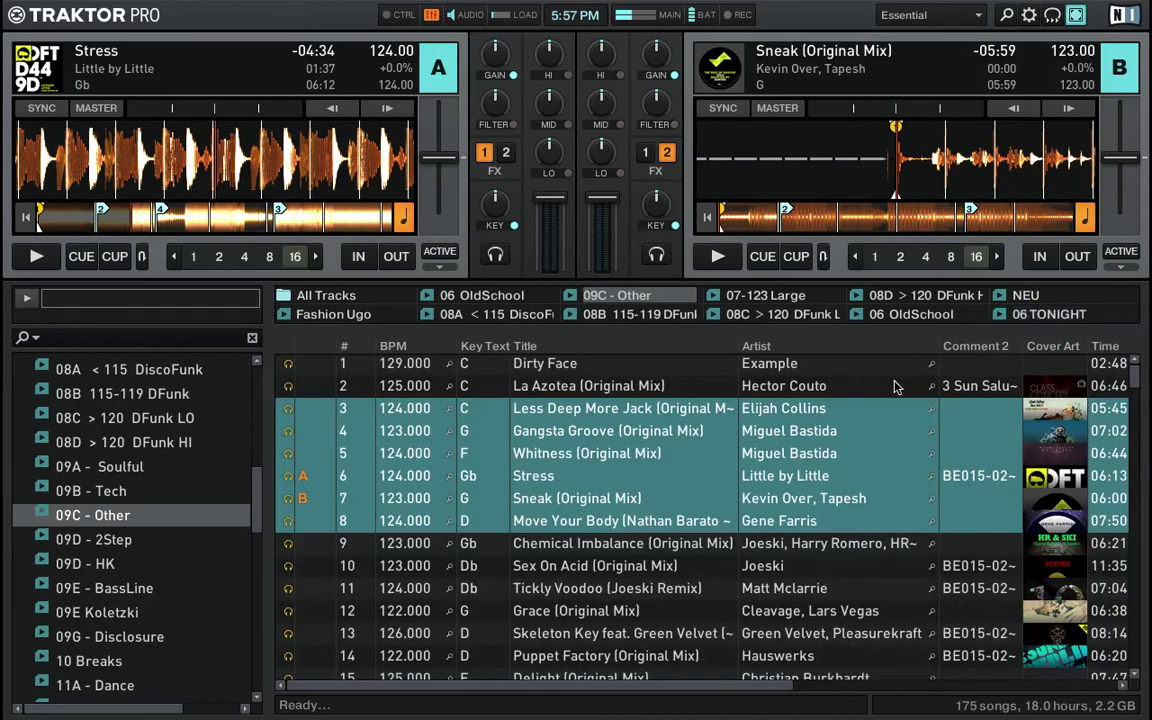
left_click(1040, 316)
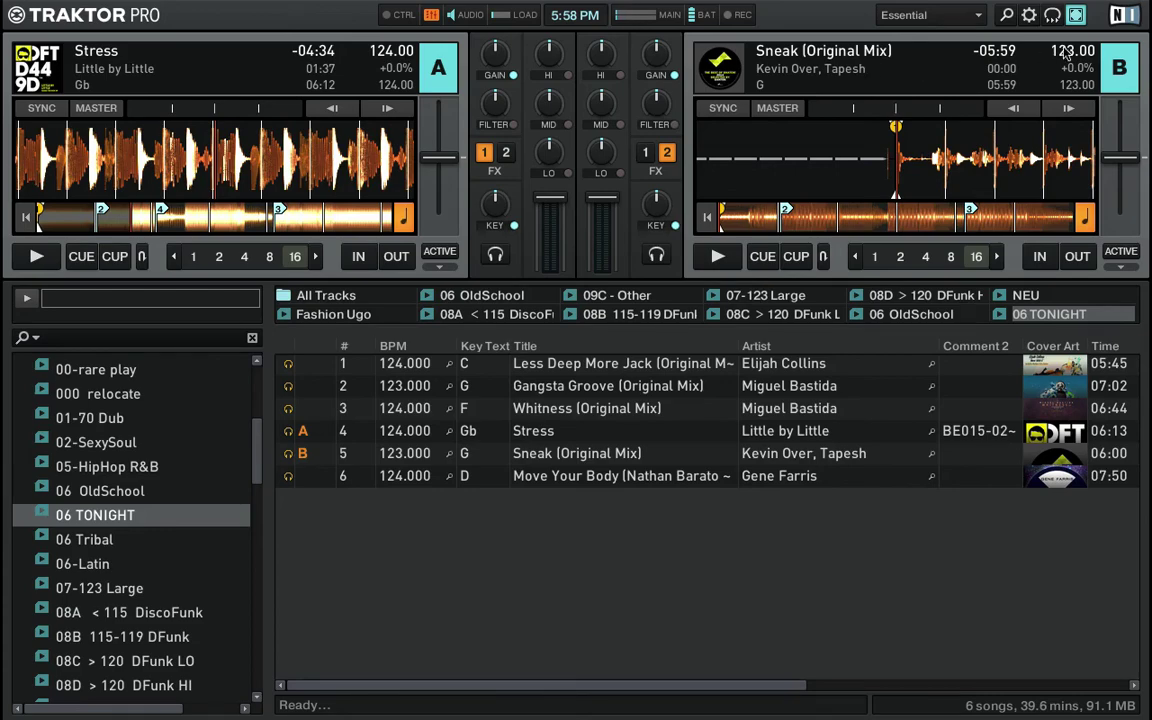
Leave full-screen mode and check the Time Machine backup status on the Mac
left_click(1075, 14)
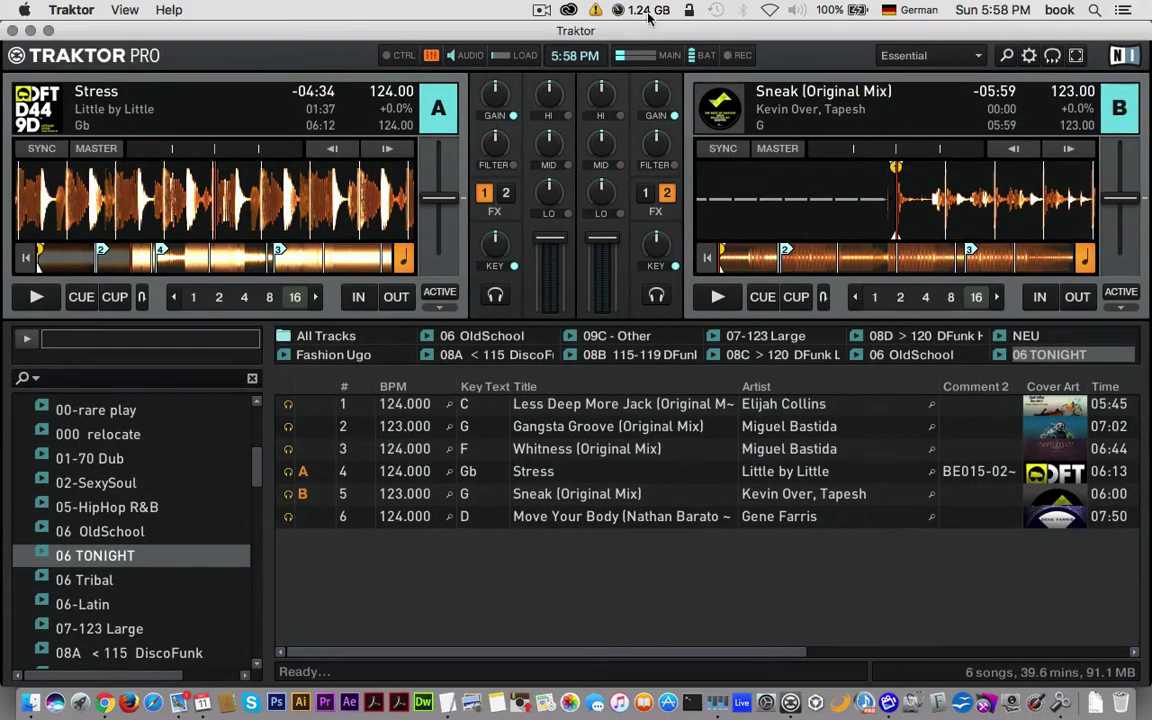
left_click(716, 11)
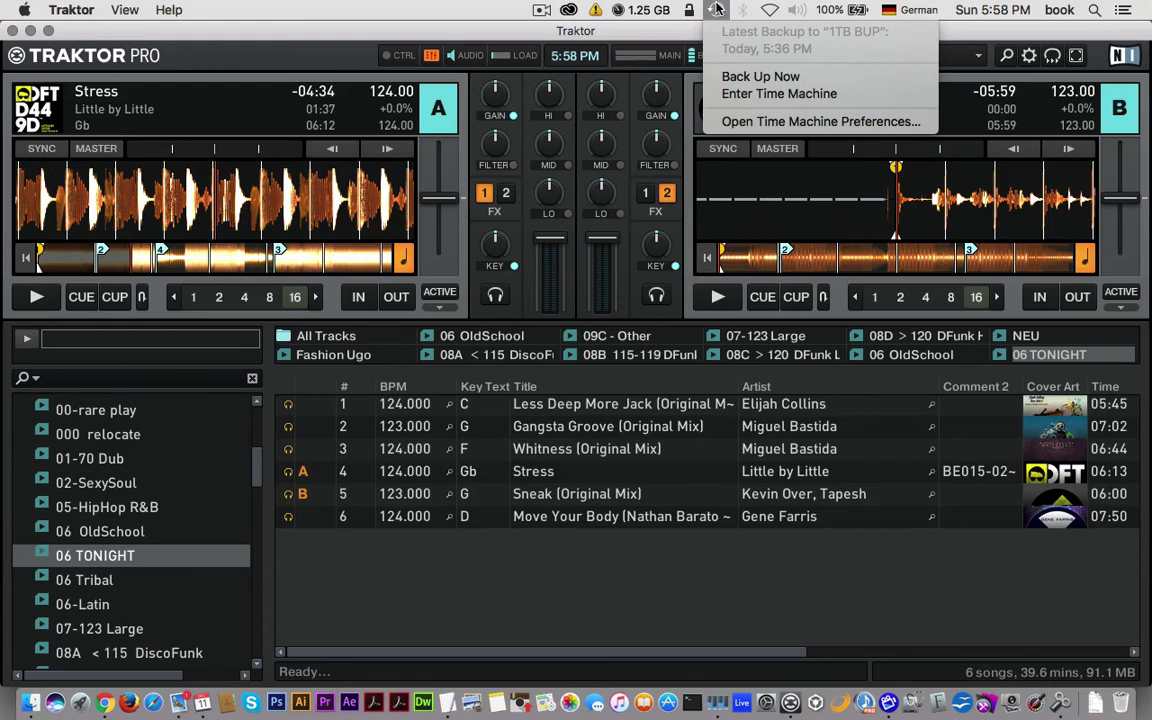
left_click(616, 28)
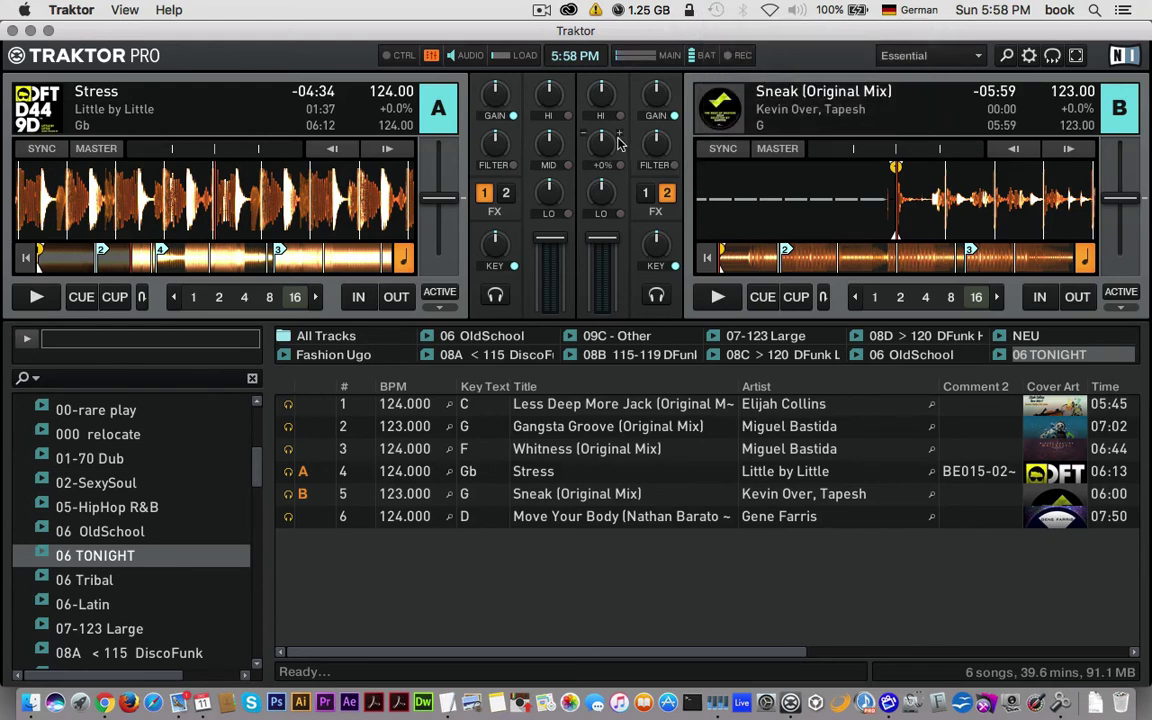